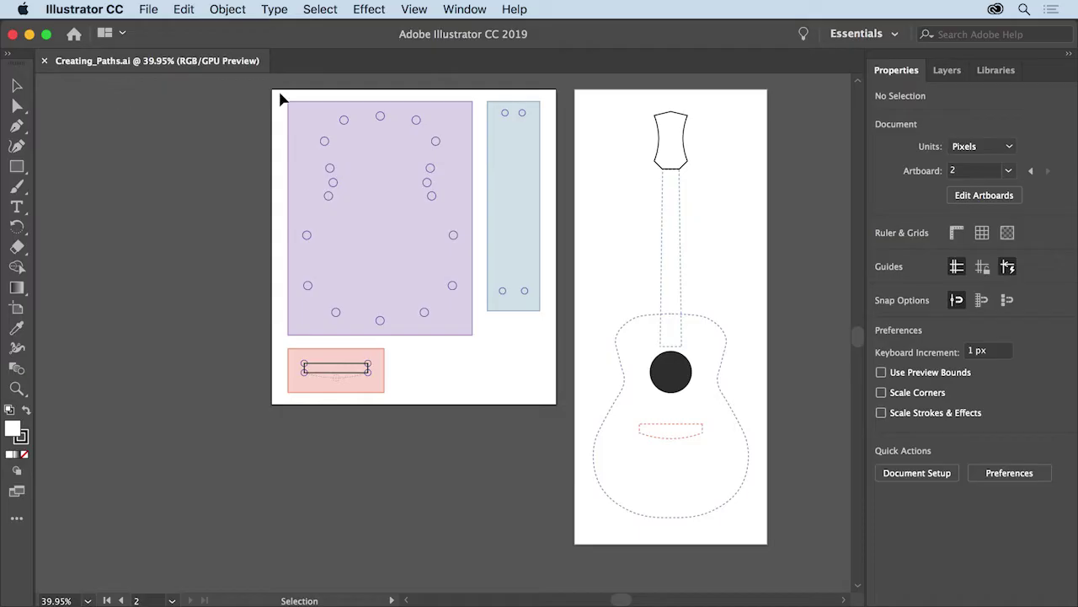
# Fit all artboards in the window, then zoom in on the purple guitar-body template
pyautogui.click(413, 9)
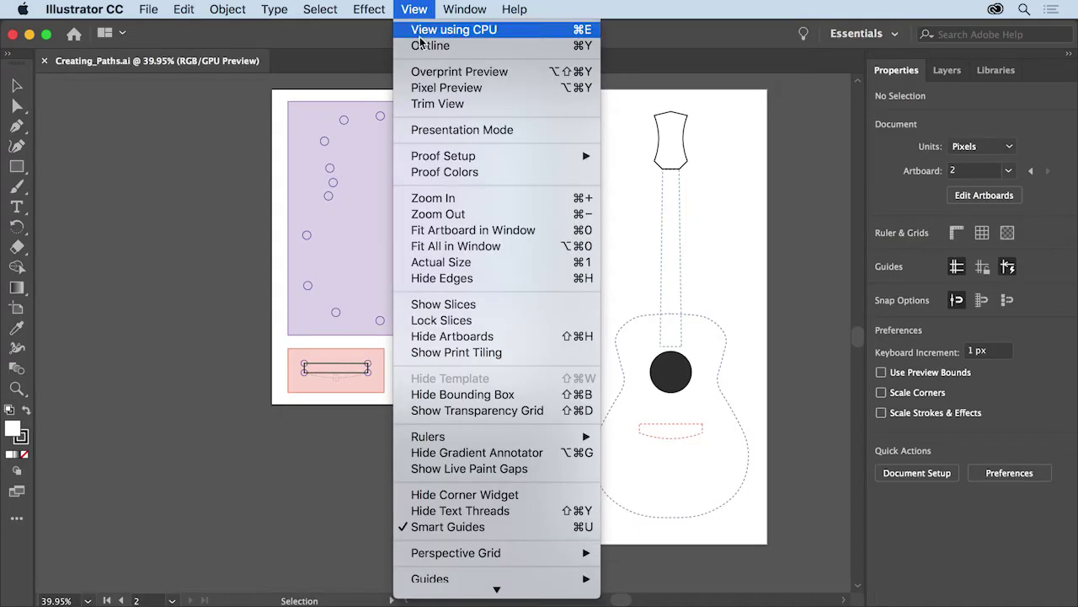
pyautogui.click(521, 245)
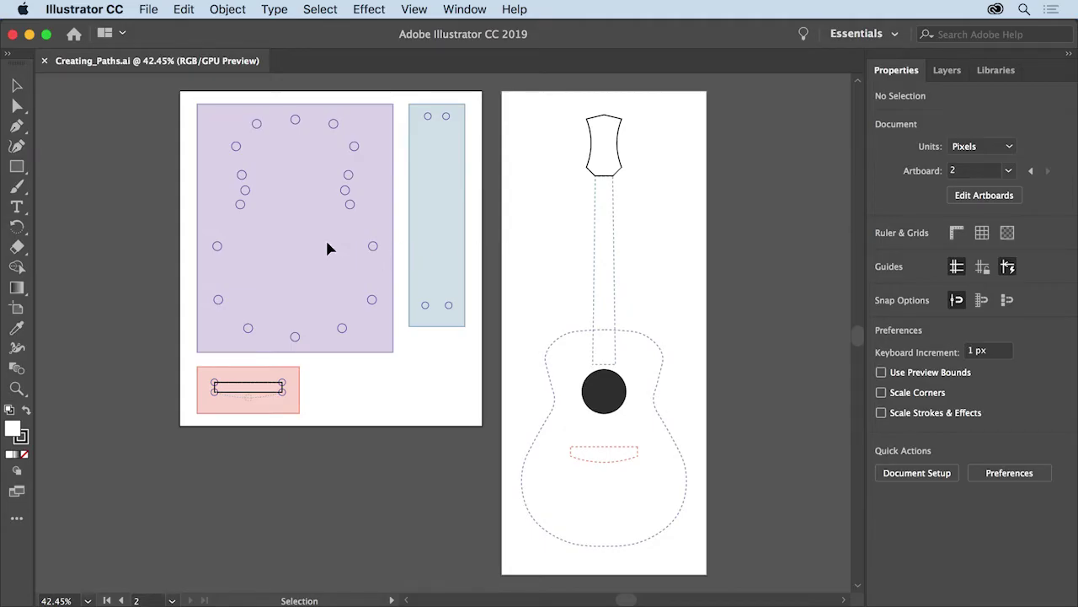
pyautogui.click(15, 389)
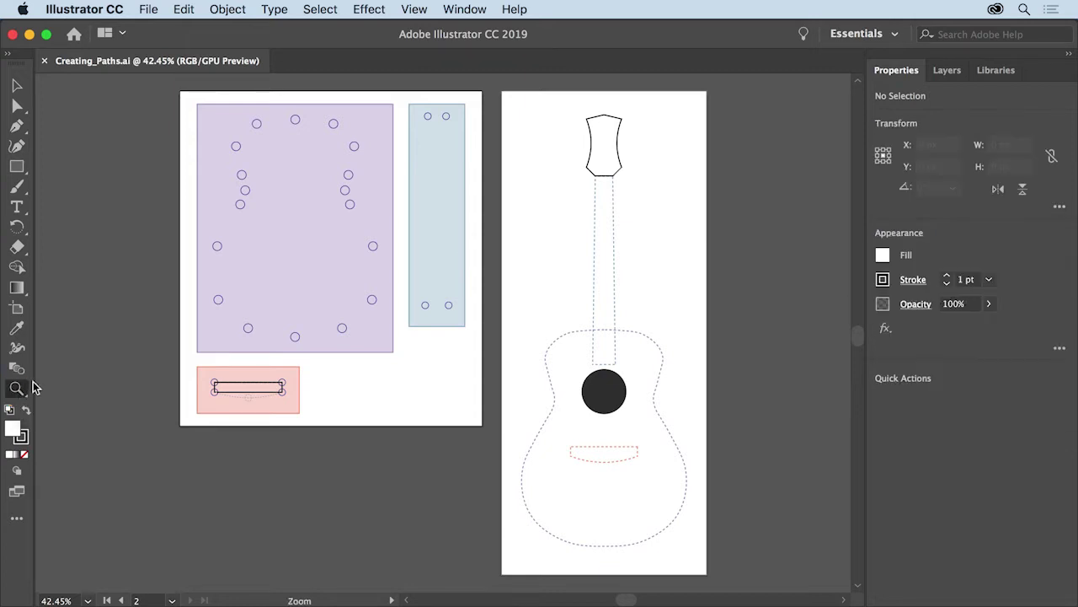
pyautogui.moveTo(226, 107); pyautogui.dragTo(363, 183)
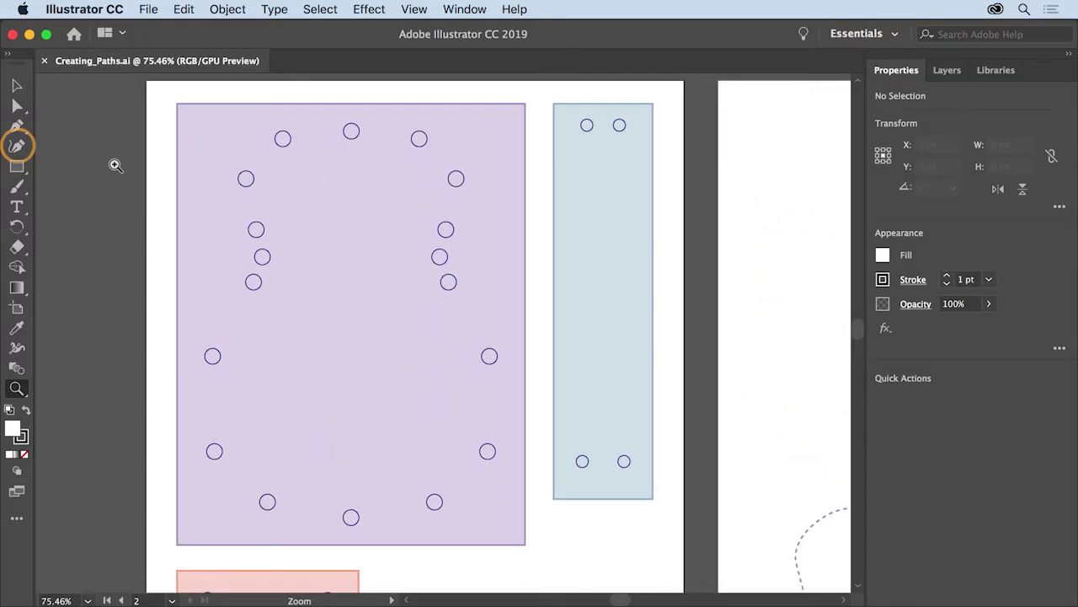
# Choose the Curvature tool and set the fill to None in the Properties panel
pyautogui.click(18, 147)
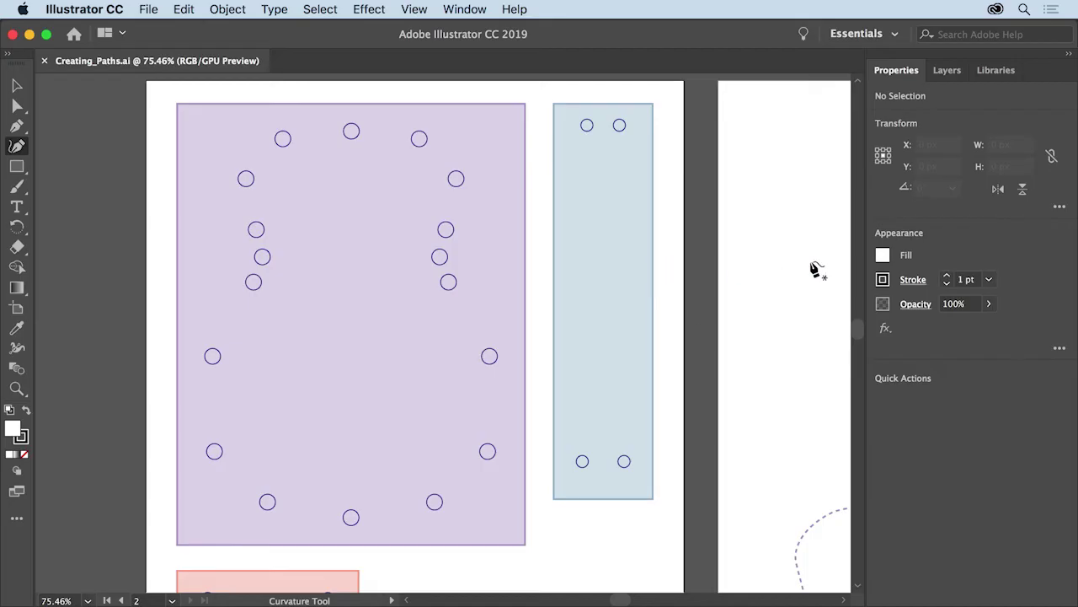
pyautogui.click(882, 255)
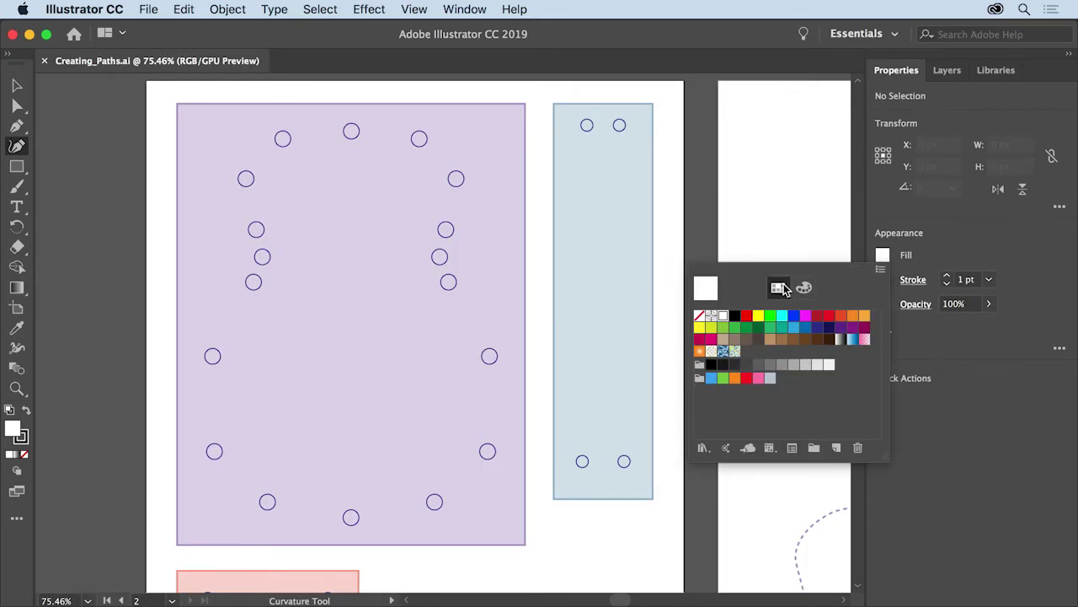
pyautogui.click(700, 318)
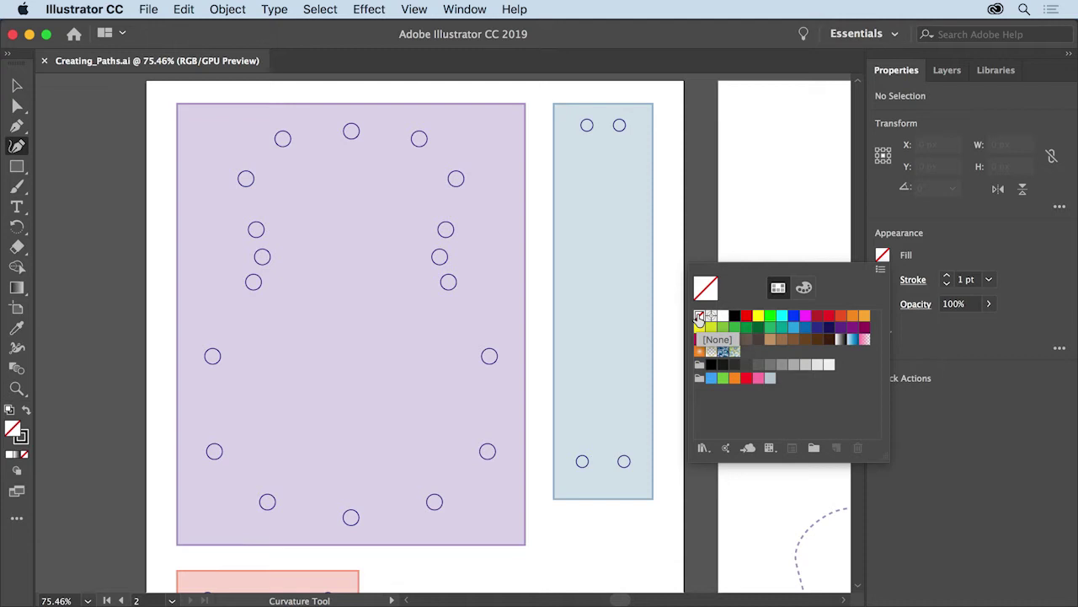
pyautogui.click(700, 318)
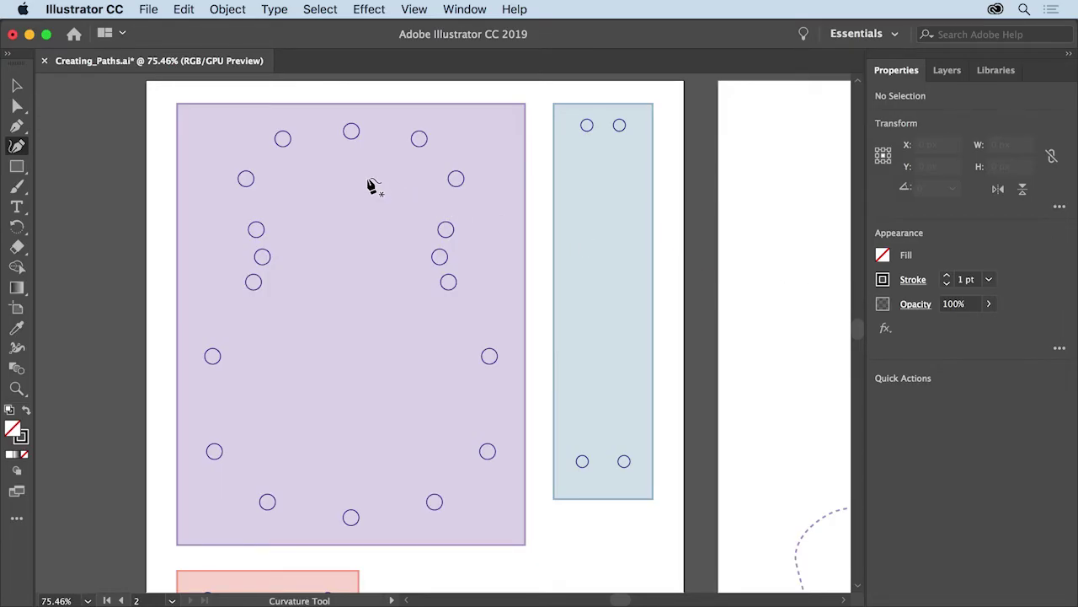
# Curve a path through the top-centre, next-right and upper-right circles, then adjust the middle anchor
pyautogui.click(352, 132)
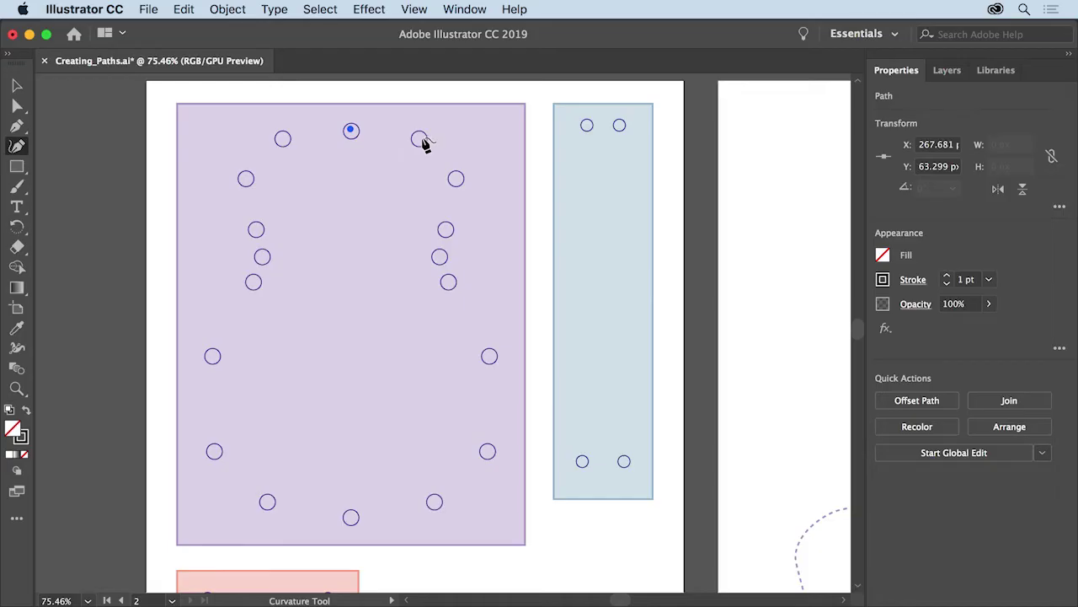
pyautogui.click(419, 139)
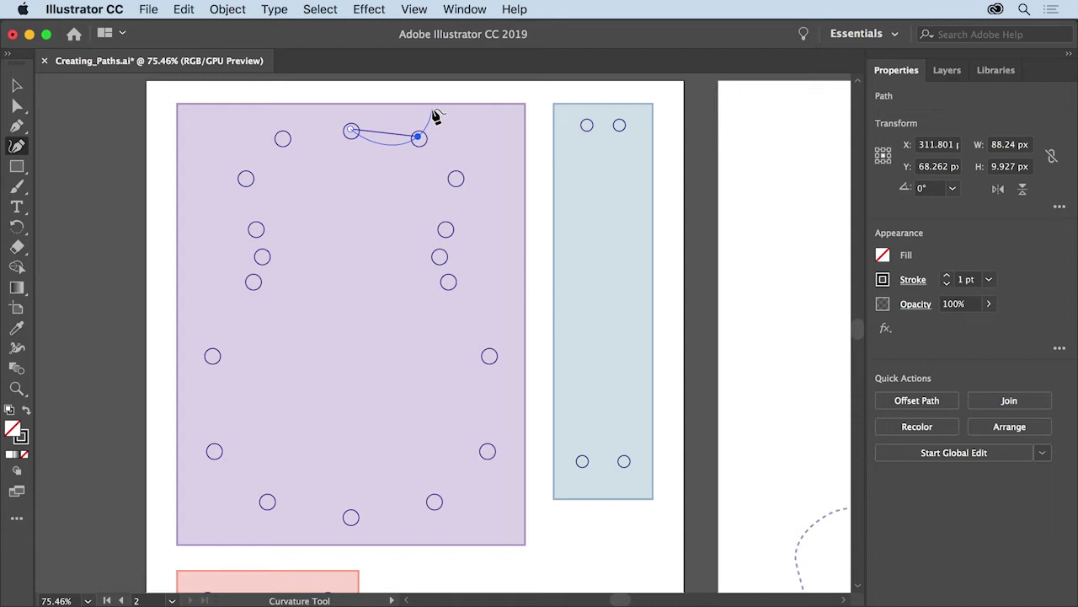
pyautogui.click(456, 179)
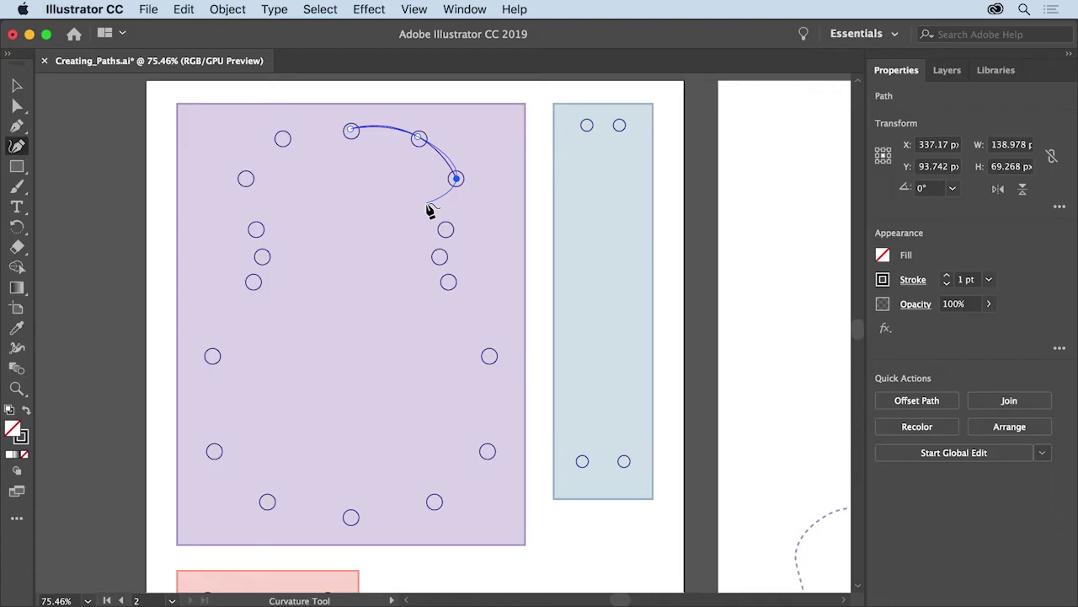
pyautogui.click(418, 139)
pyautogui.moveTo(419, 139)
pyautogui.mouseDown()
pyautogui.moveTo(444, 121)
pyautogui.moveTo(403, 175)
pyautogui.moveTo(418, 140)
pyautogui.mouseUp()
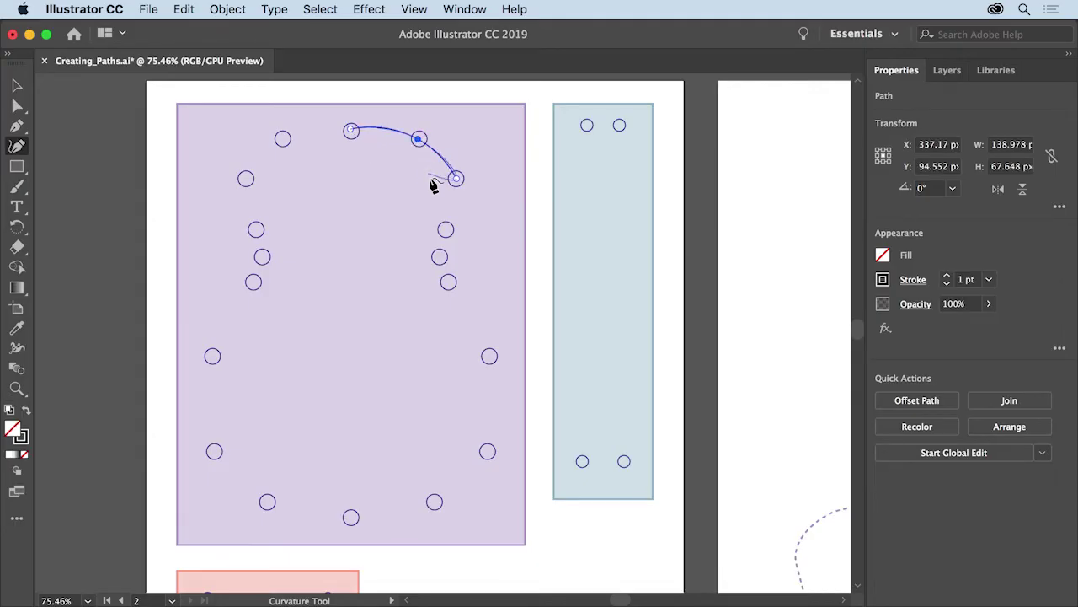
# Trace the body outline down the right side through each circle to the bottom-centre circle
pyautogui.click(445, 229)
pyautogui.click(439, 257)
pyautogui.click(449, 282)
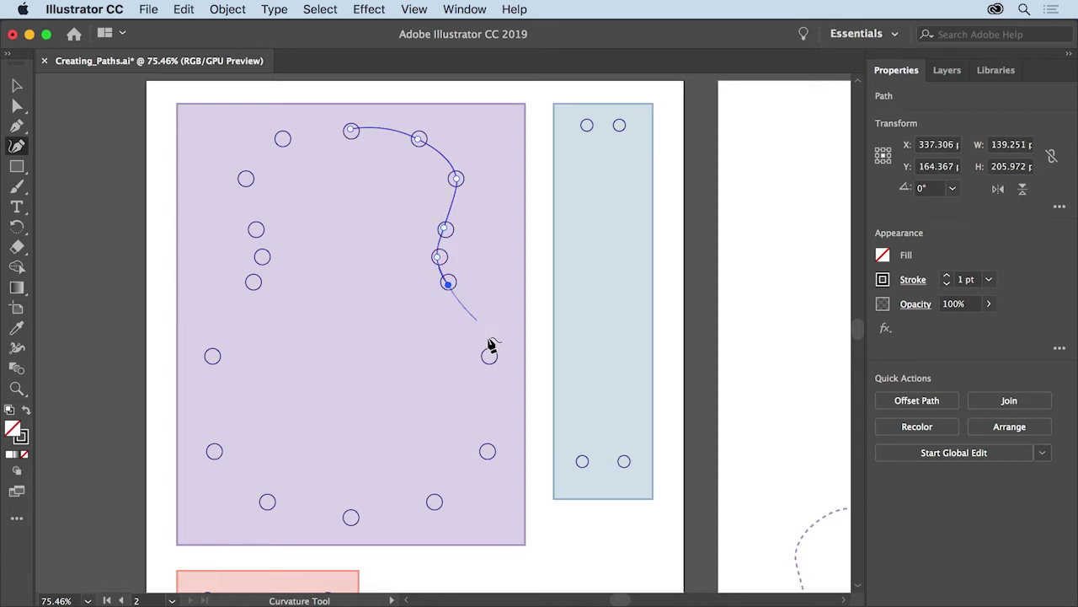
pyautogui.click(489, 356)
pyautogui.click(488, 451)
pyautogui.click(434, 501)
pyautogui.click(351, 518)
# Continue up the left side through the remaining circles and close the outline at the starting anchor
pyautogui.click(267, 503)
pyautogui.click(214, 451)
pyautogui.click(213, 356)
pyautogui.click(254, 281)
pyautogui.click(263, 256)
pyautogui.click(256, 229)
pyautogui.click(245, 178)
pyautogui.click(283, 138)
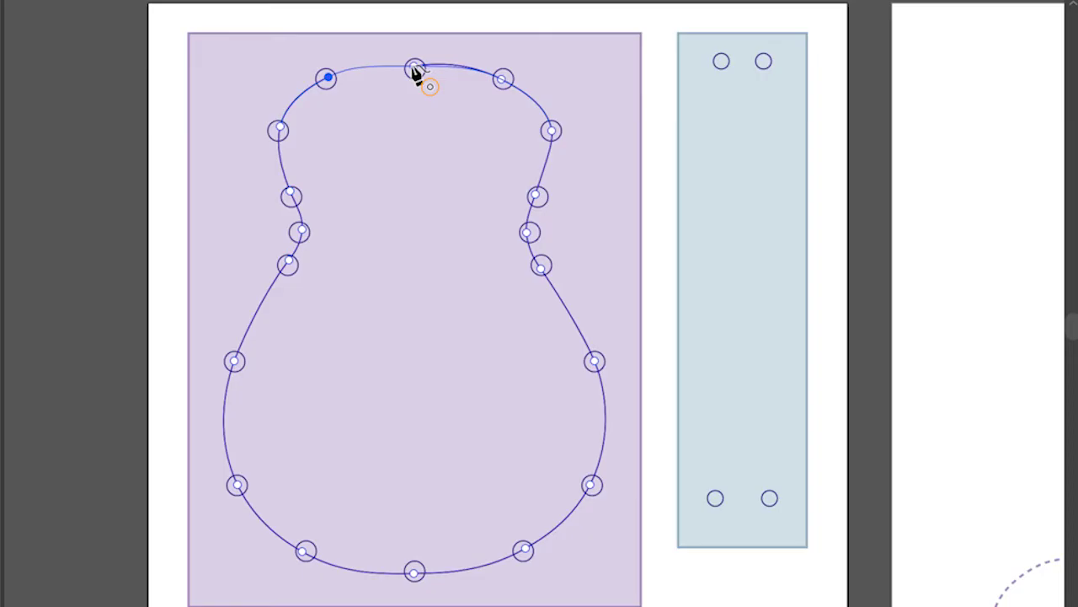
pyautogui.click(414, 69)
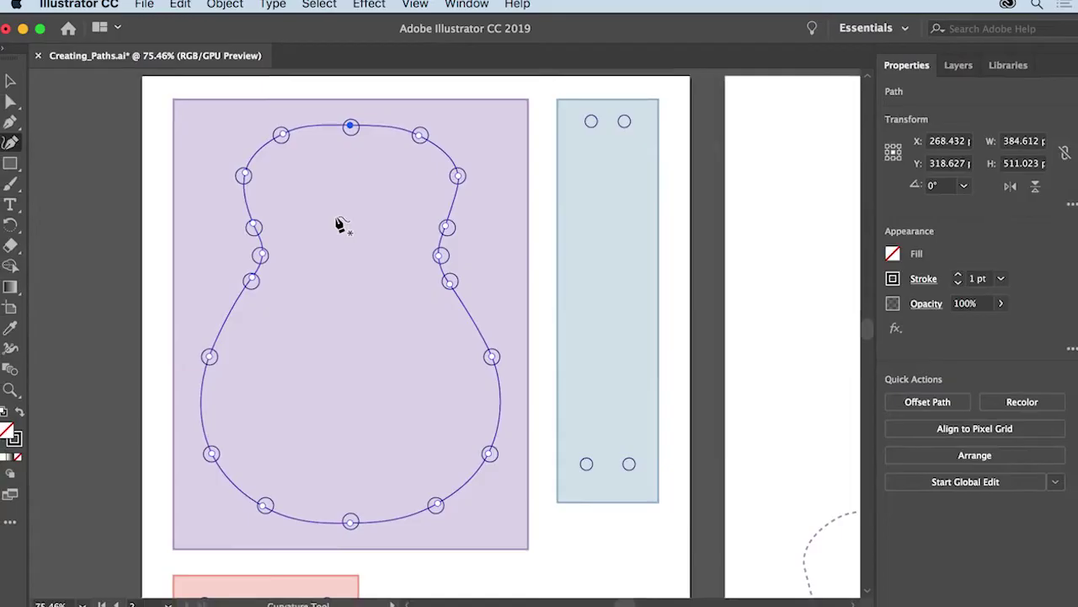
pyautogui.press('super+z')
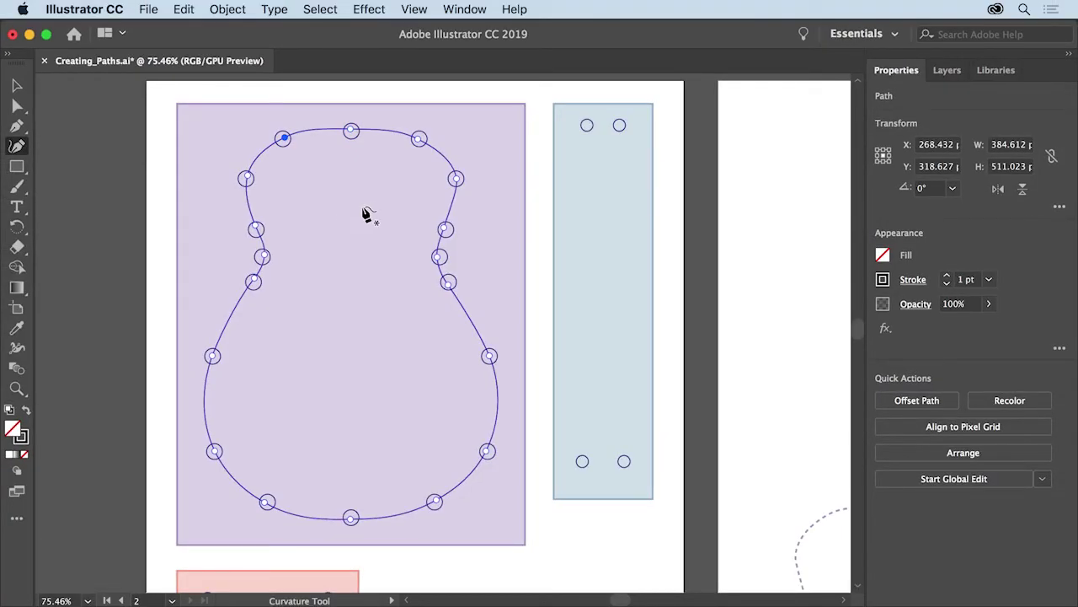
# Trace the blue neck strip as a closed straight-sided path through its four corner circles
pyautogui.click(587, 126)
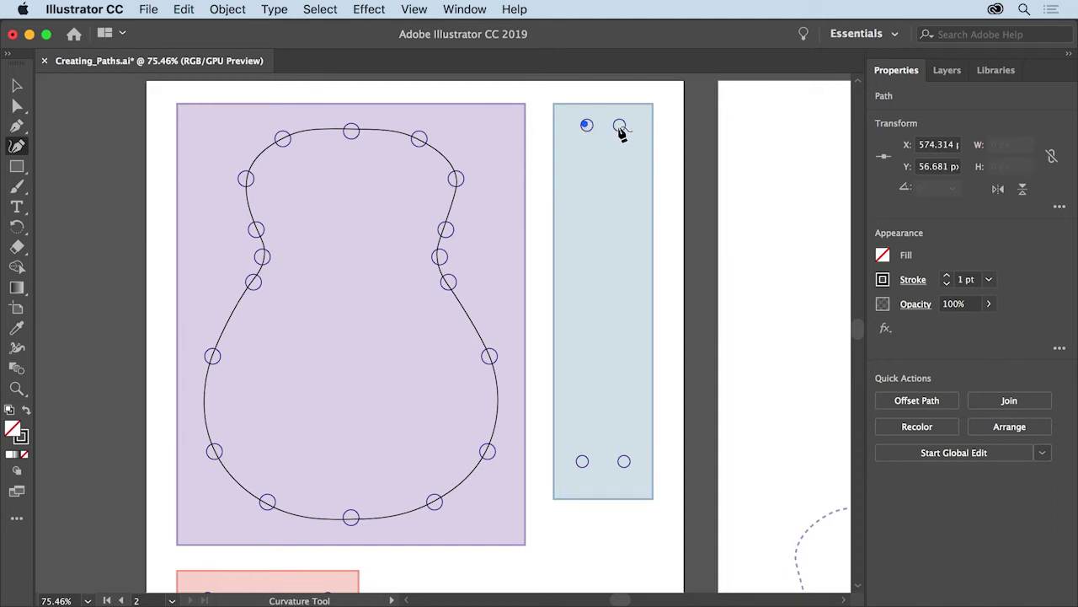
pyautogui.click(620, 126)
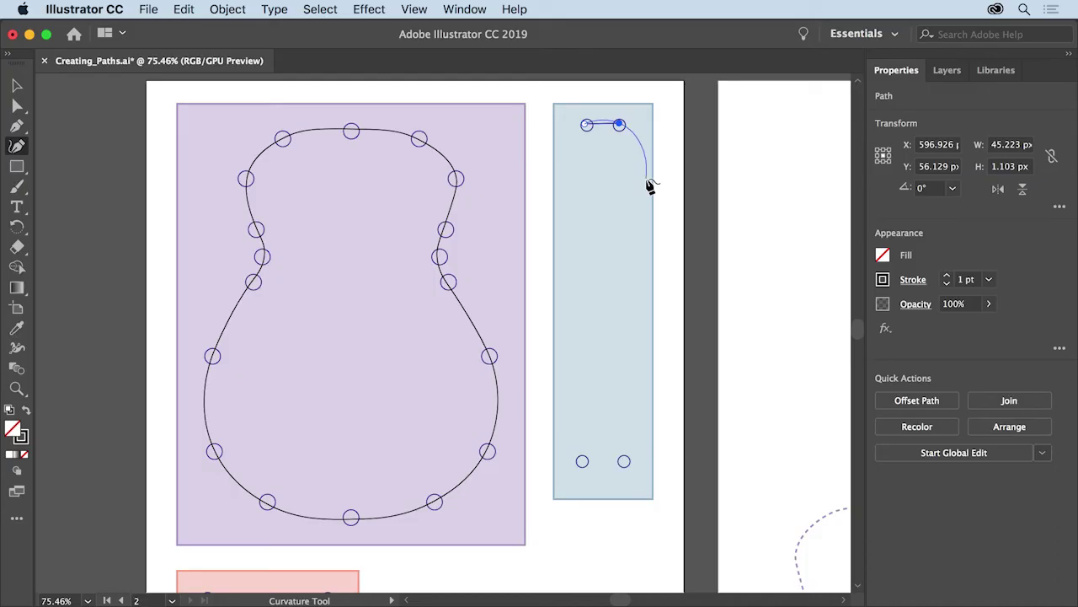
pyautogui.doubleClick(619, 124)
pyautogui.click(624, 463)
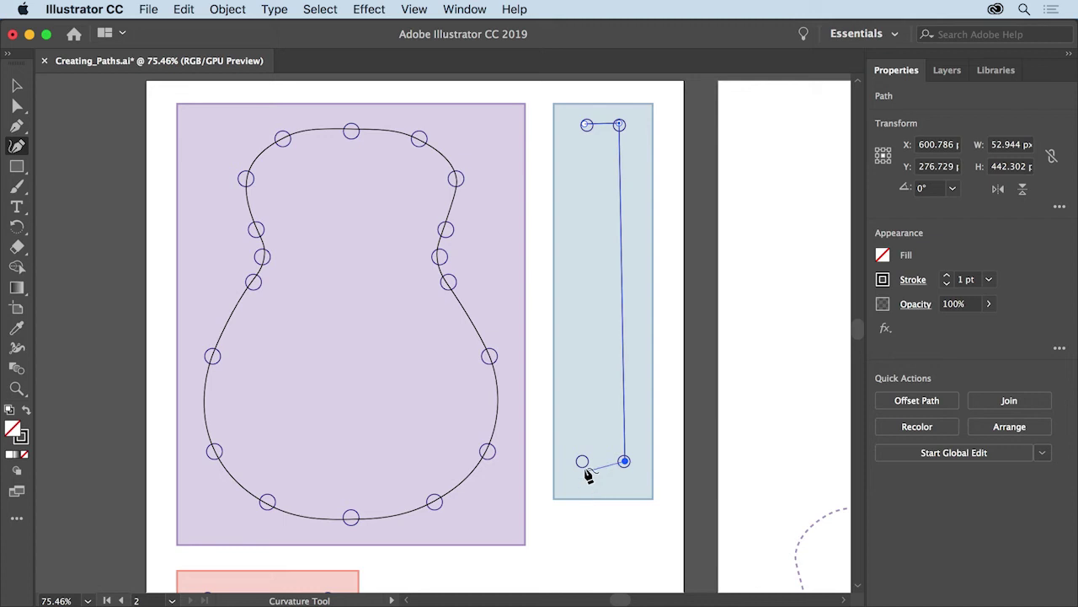
pyautogui.click(581, 462)
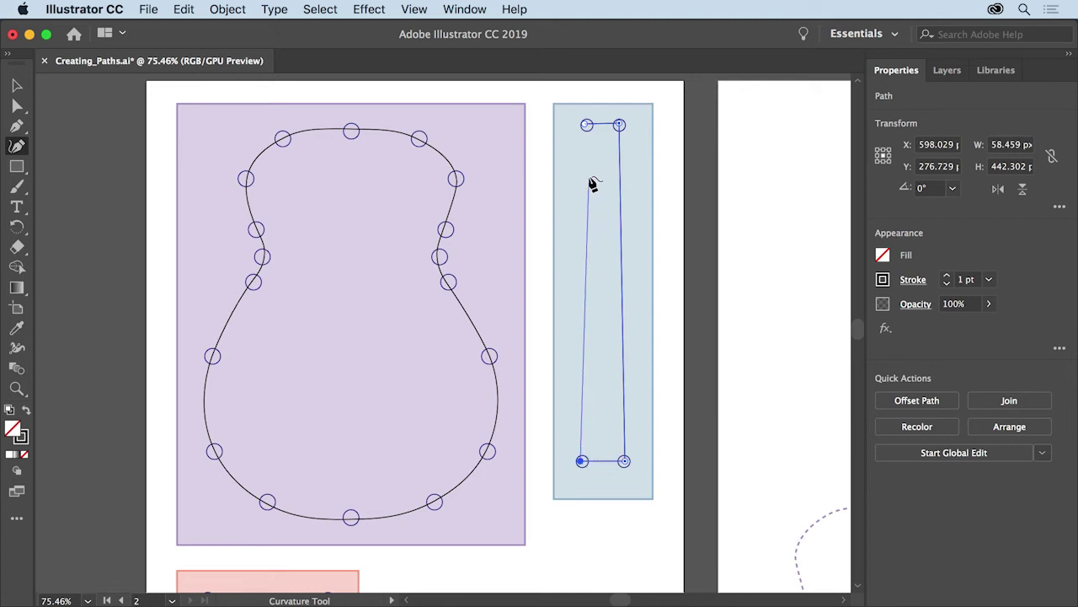
pyautogui.doubleClick(587, 126)
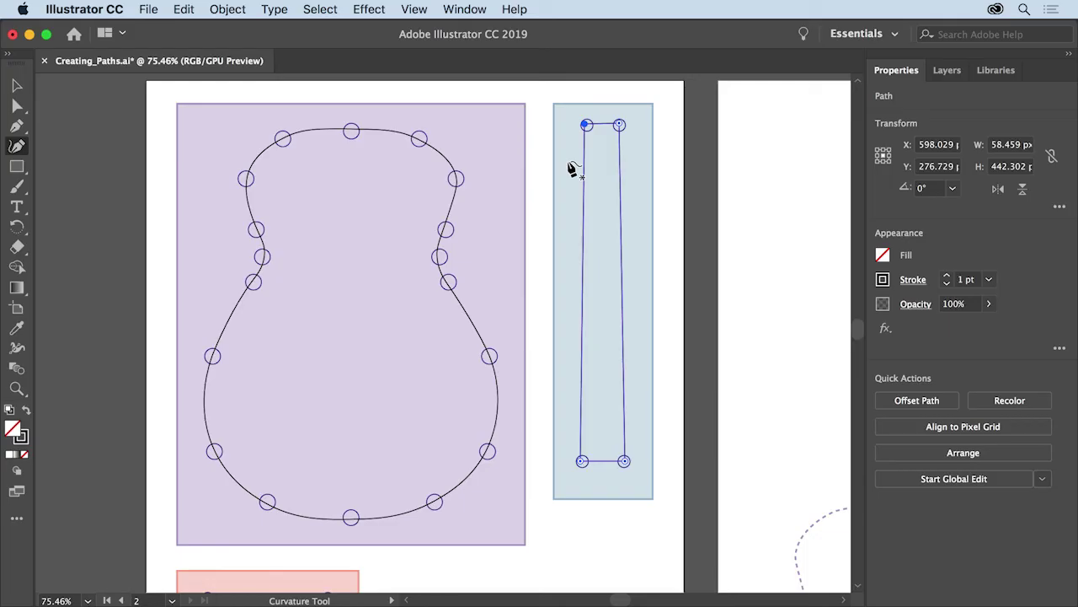
pyautogui.press('space')
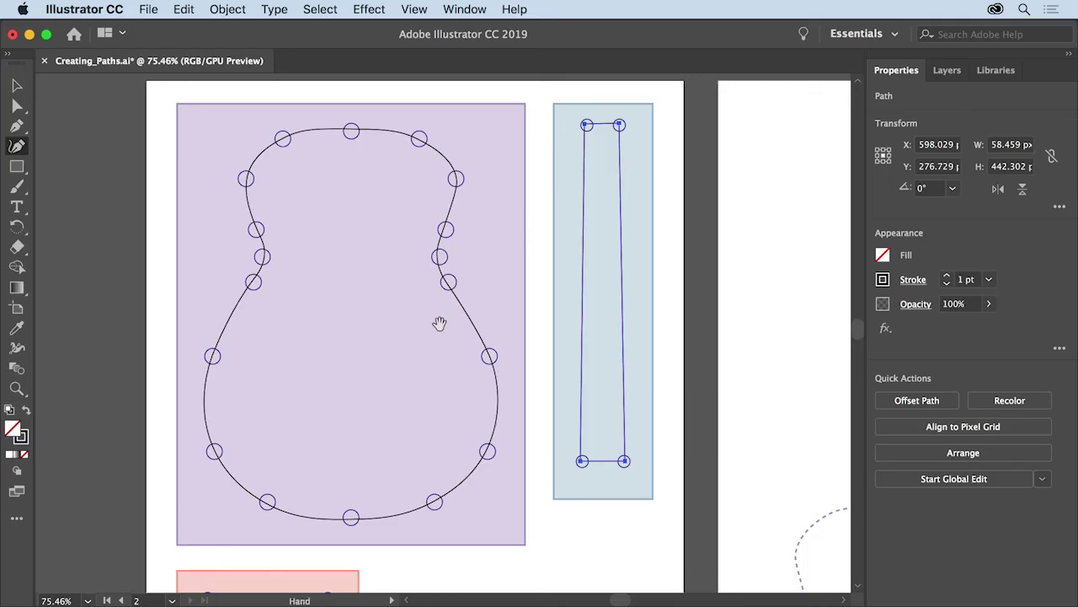
# Pan down to the pink bridge template and zoom in close on its rectangle path
pyautogui.moveTo(376, 422); pyautogui.dragTo(509, 168)
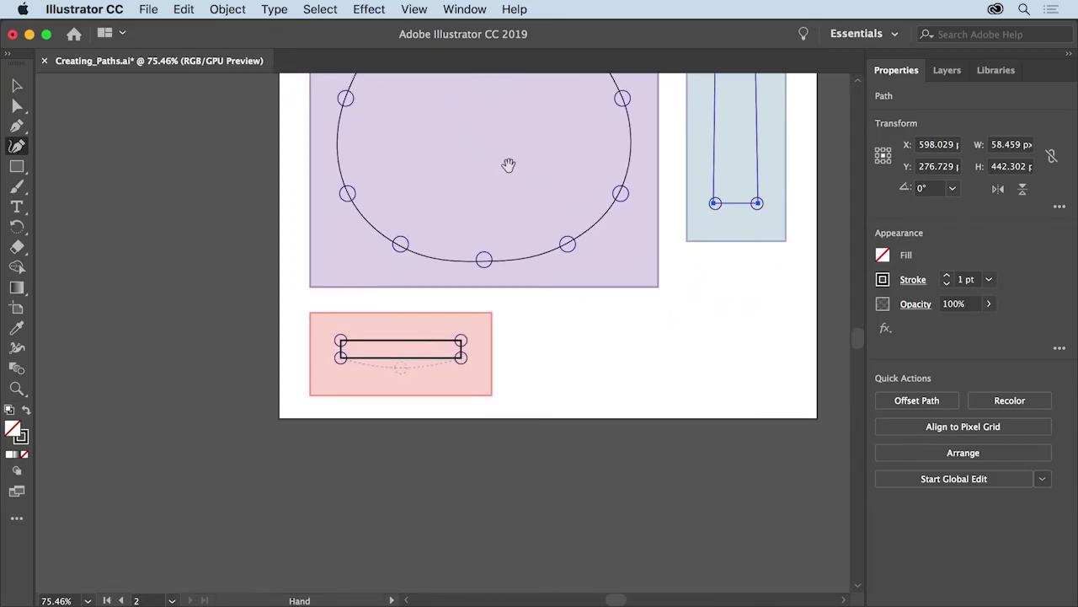
pyautogui.press('space')
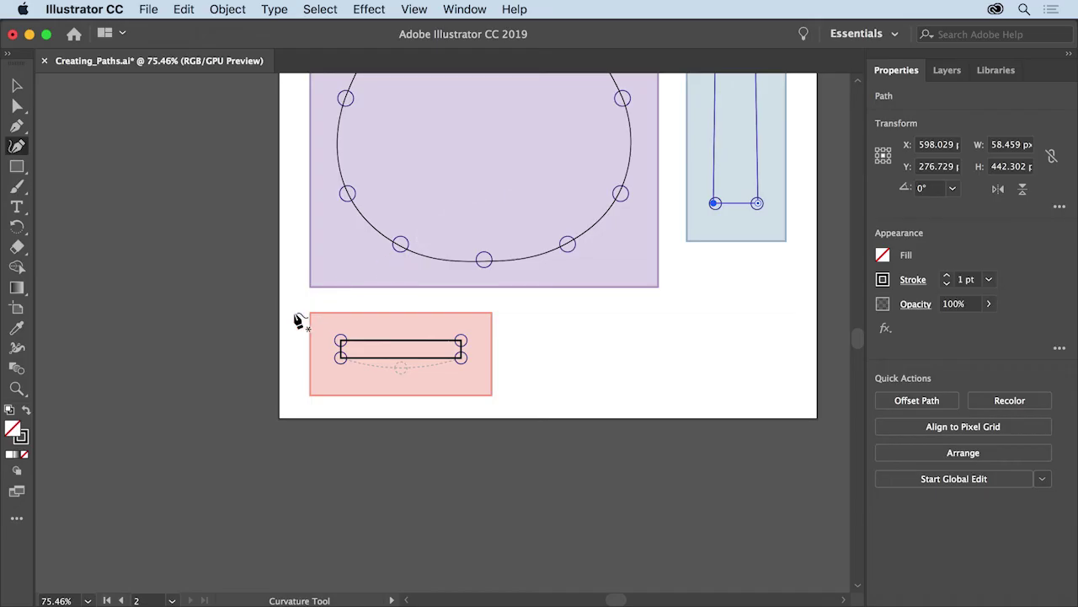
pyautogui.click(15, 390)
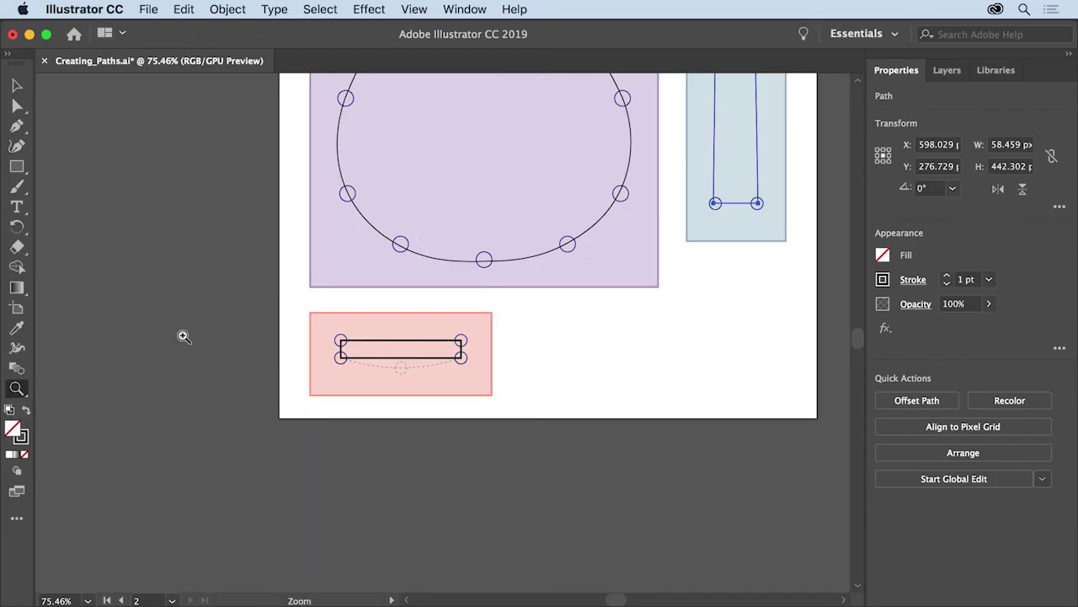
pyautogui.click(305, 310)
pyautogui.moveTo(381, 320); pyautogui.dragTo(459, 324)
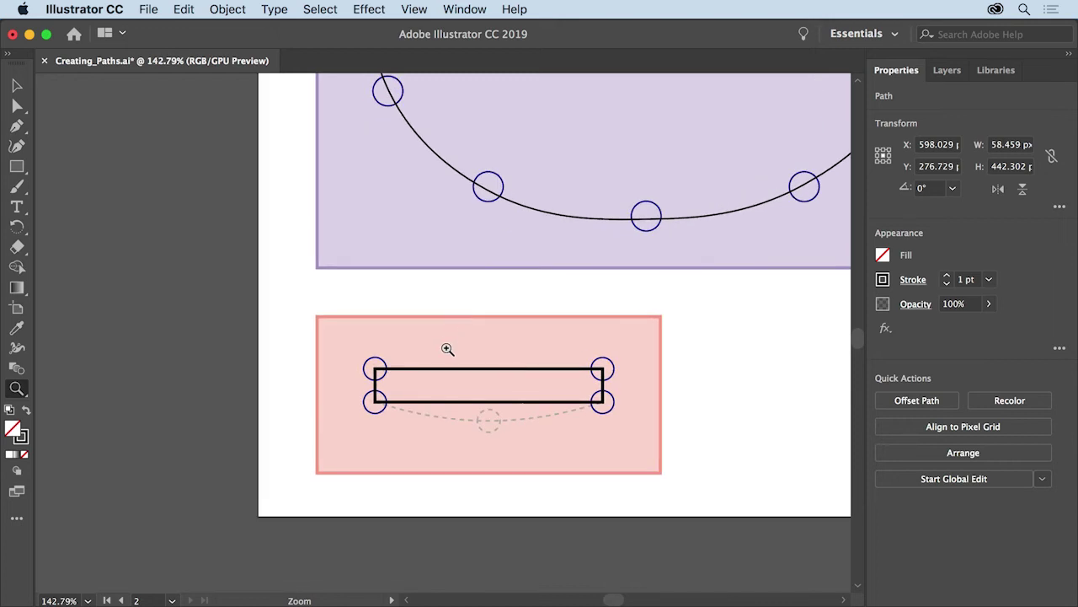
pyautogui.click(18, 86)
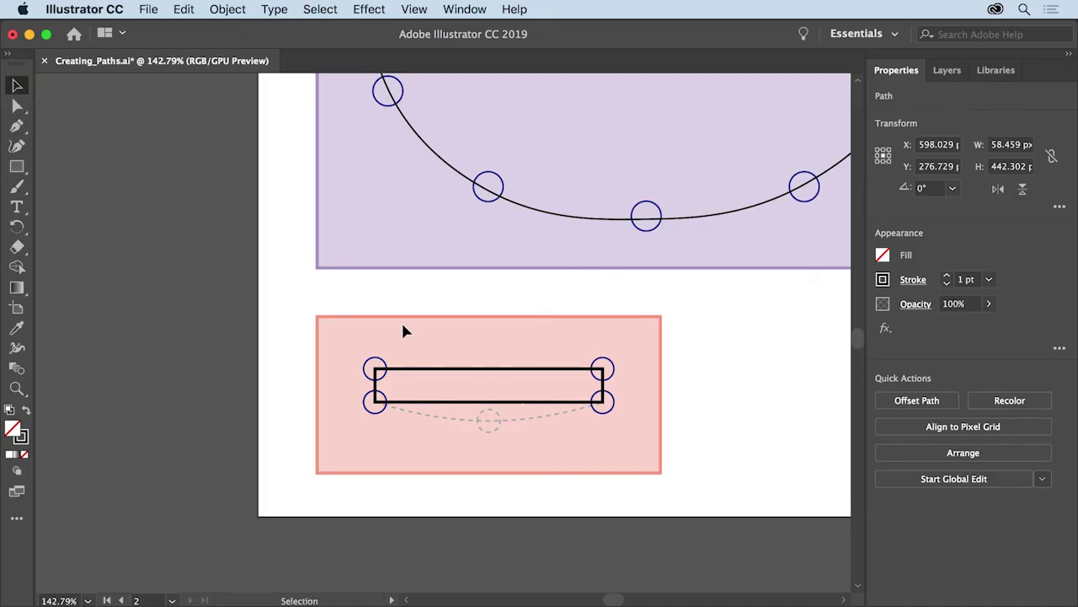
# Select the bridge rectangle and bow its bottom edge down through a new middle anchor
pyautogui.click(428, 371)
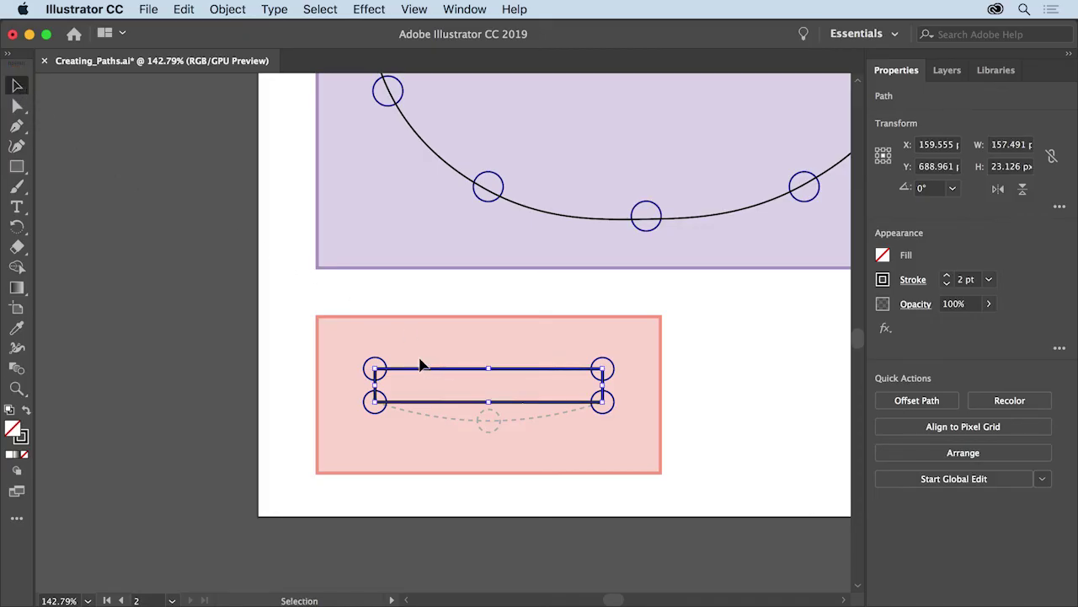
pyautogui.click(17, 147)
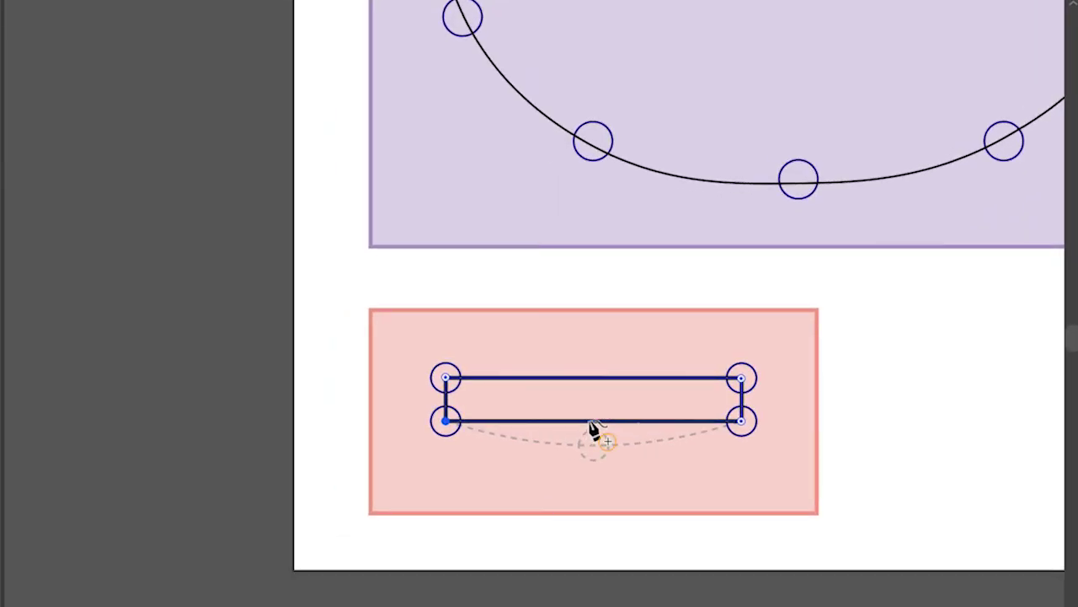
pyautogui.click(589, 420)
pyautogui.moveTo(588, 420); pyautogui.dragTo(593, 446)
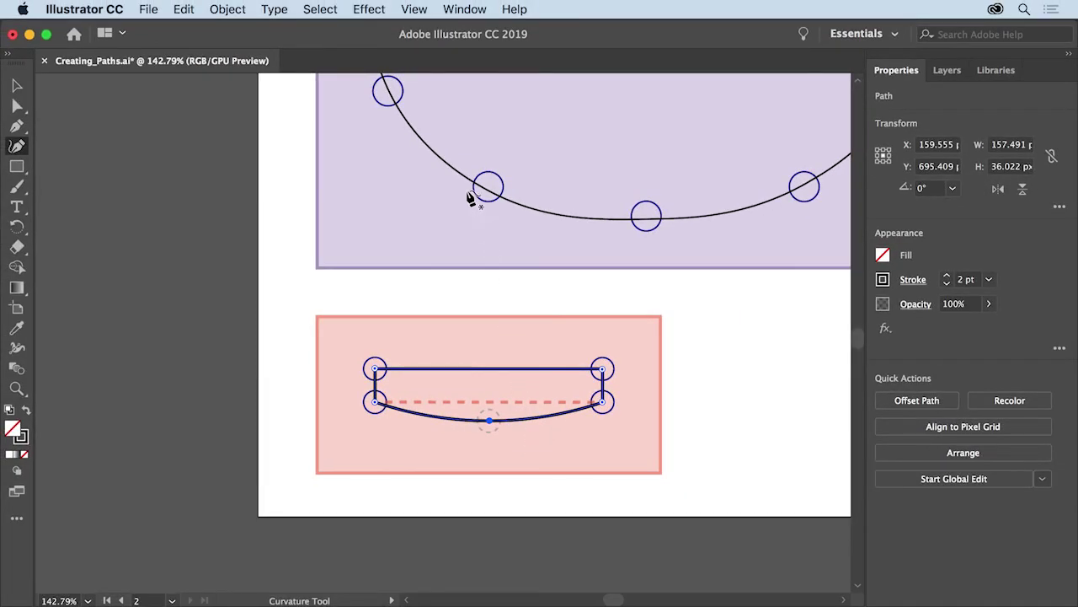
# Fit all artboards in view and drag the body, neck and bridge paths onto their guitar outlines
pyautogui.click(415, 9)
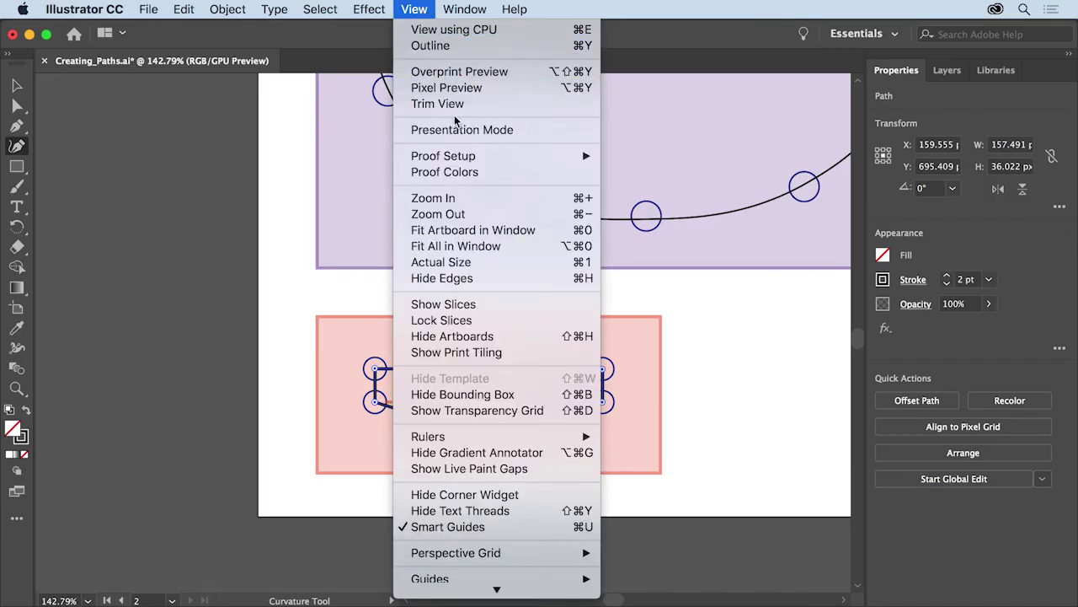
pyautogui.click(498, 247)
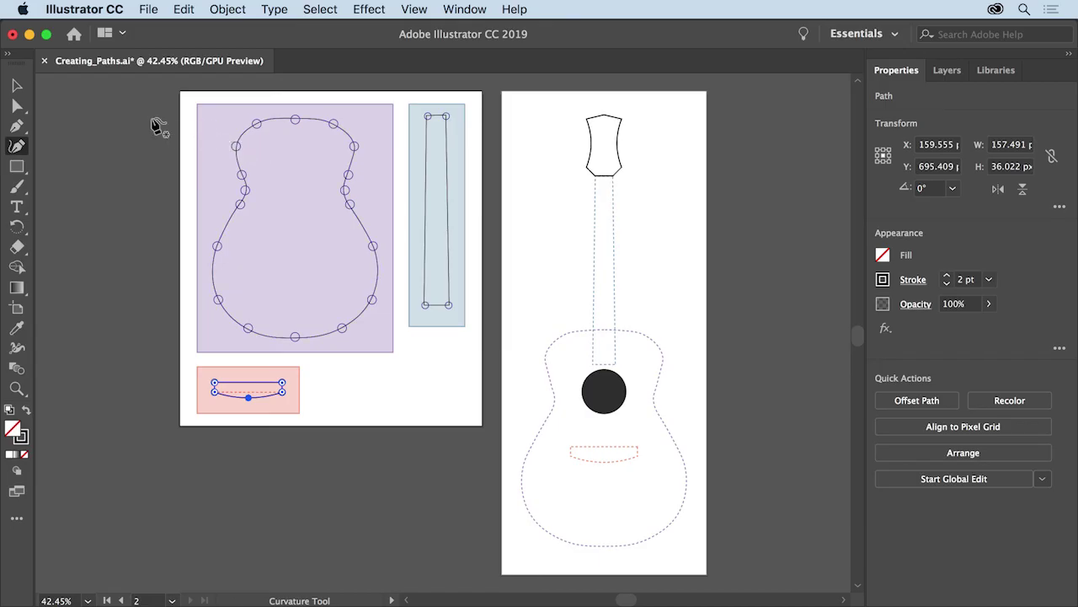
pyautogui.click(17, 86)
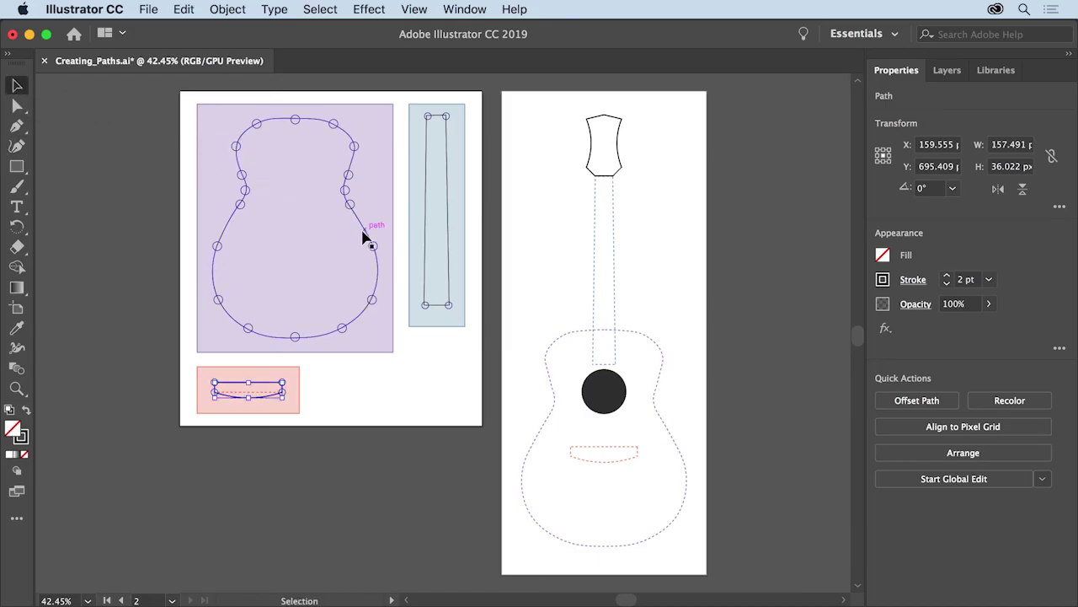
pyautogui.moveTo(364, 240); pyautogui.dragTo(673, 437)
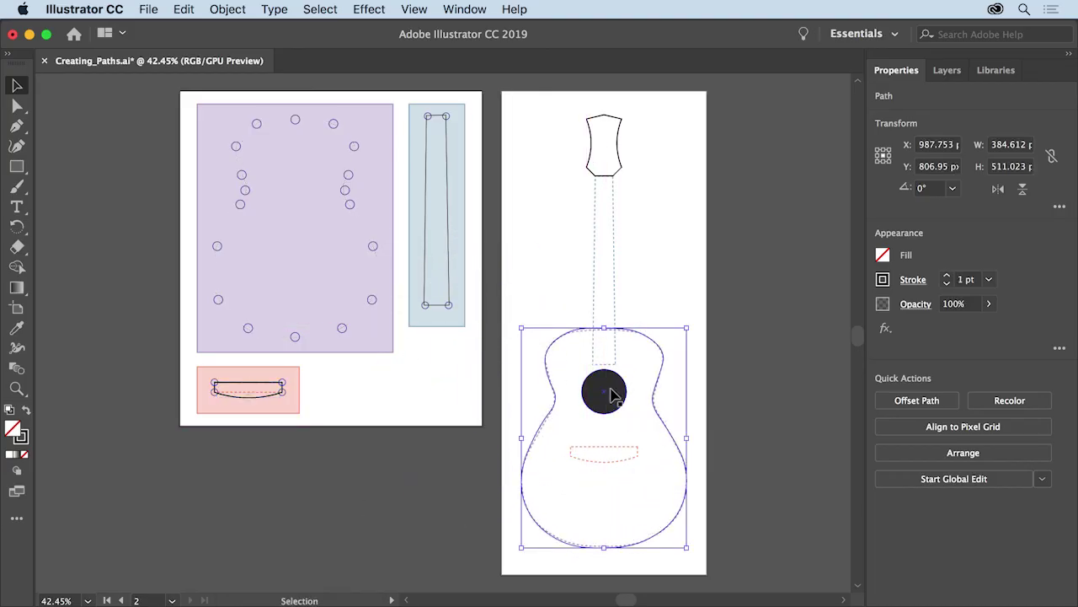
pyautogui.moveTo(449, 258); pyautogui.dragTo(623, 311)
pyautogui.moveTo(258, 396); pyautogui.dragTo(615, 457)
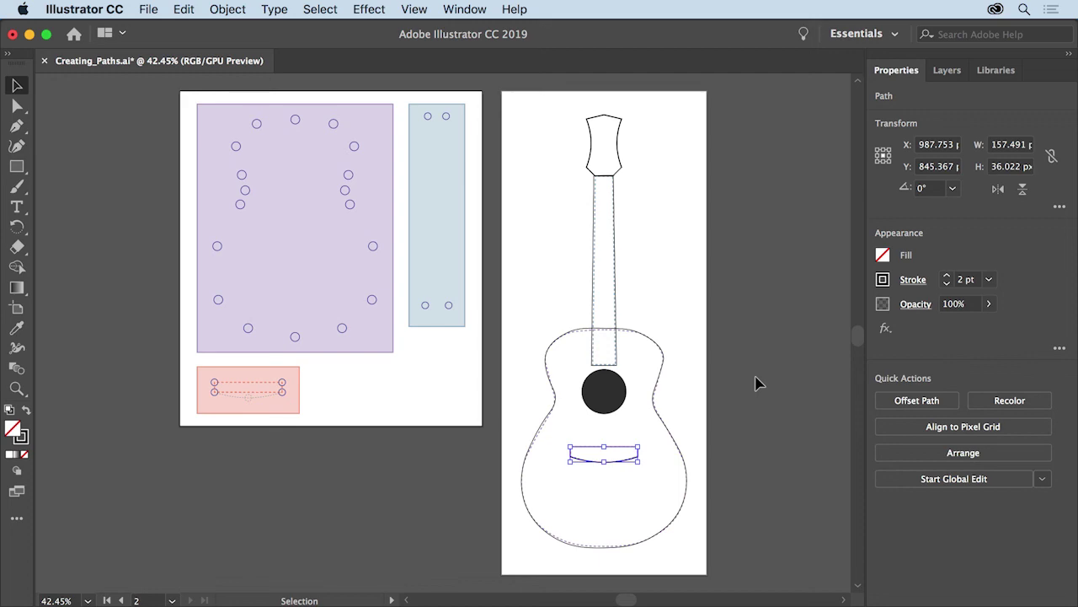